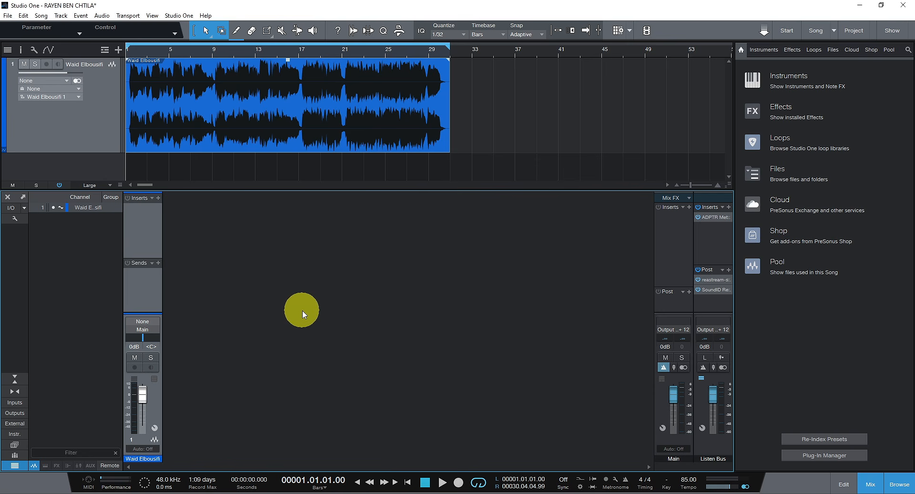
Step: Play the song and check its loudness in ADPTR MetricAB on the Listen Bus
key(space)
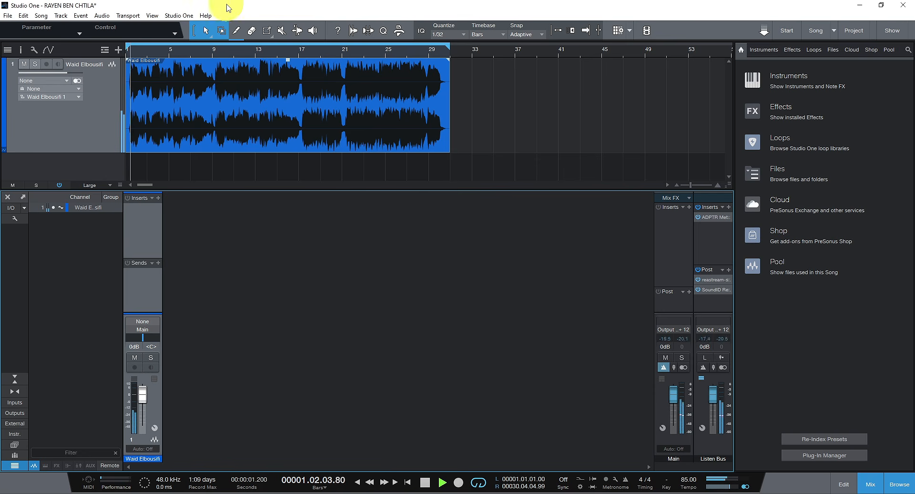
scroll(130, 53, up, 2)
scroll(130, 54, down, 3)
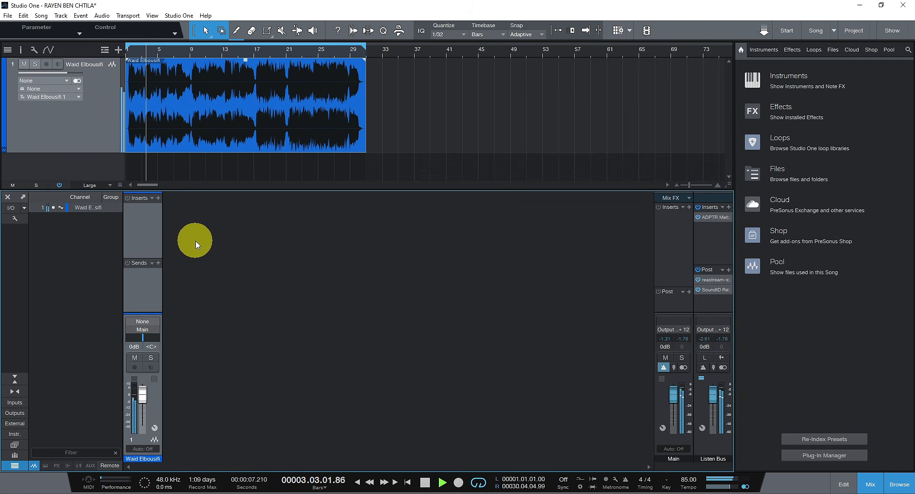
click(712, 218)
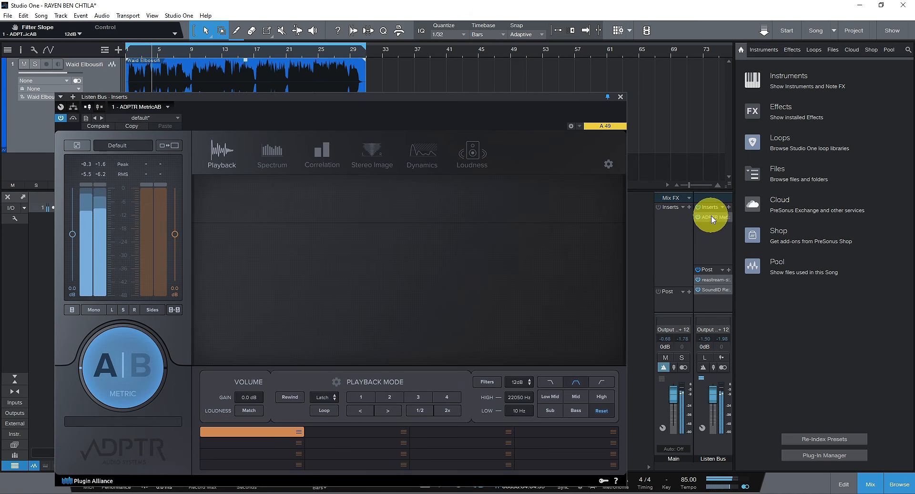
click(472, 156)
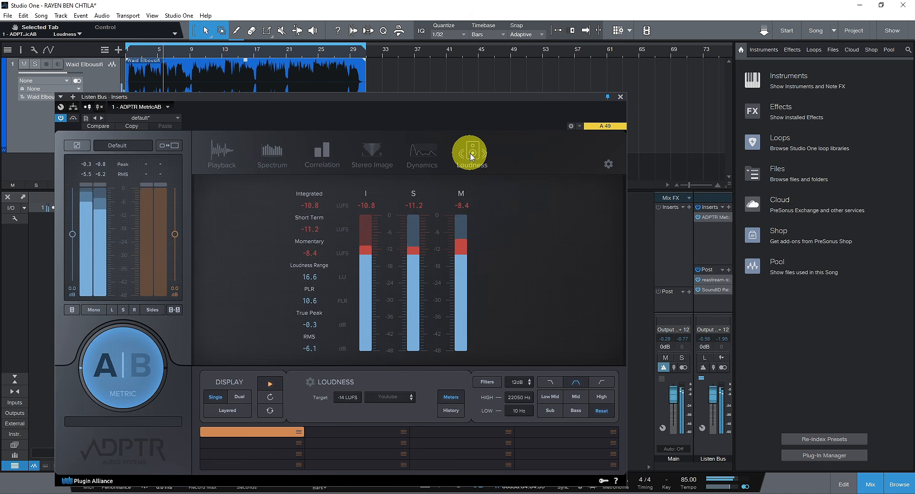
drag(366, 103, 512, 85)
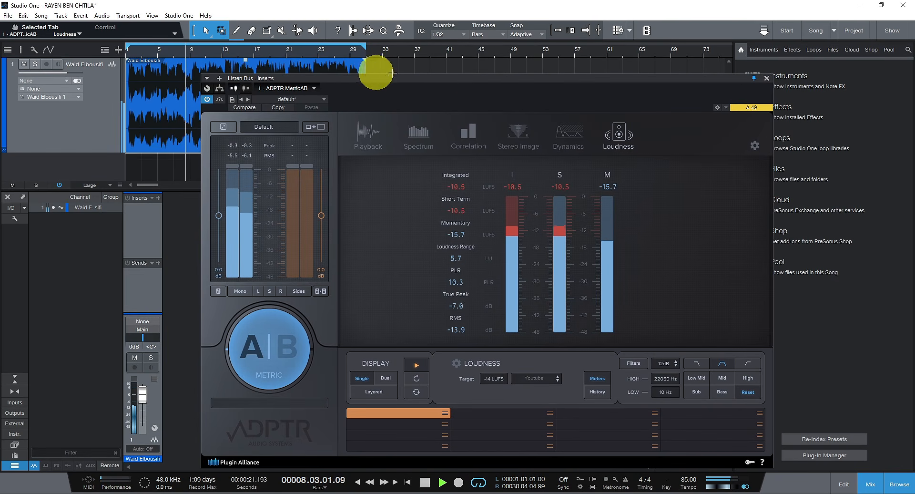
drag(465, 78, 346, 71)
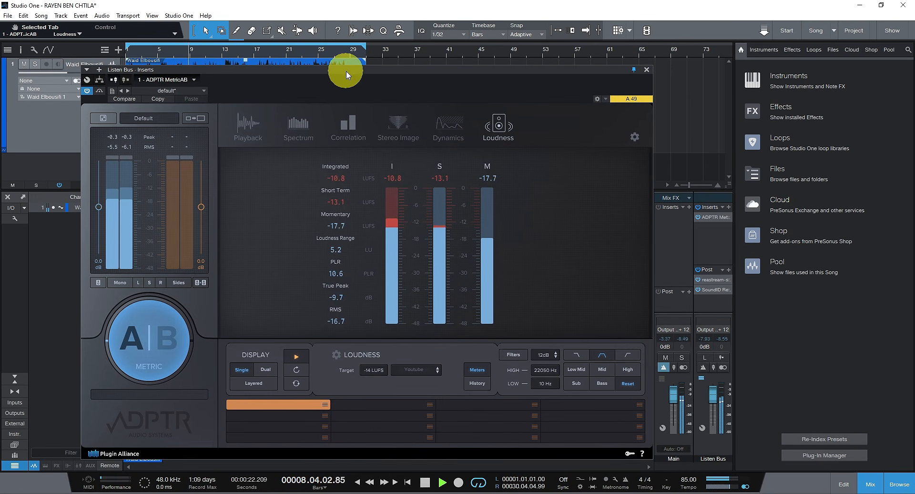
Step: Examine the song's spectrum, correlation, stereo image, dynamics and loudness in MetricAB, then close the plug-in
click(299, 130)
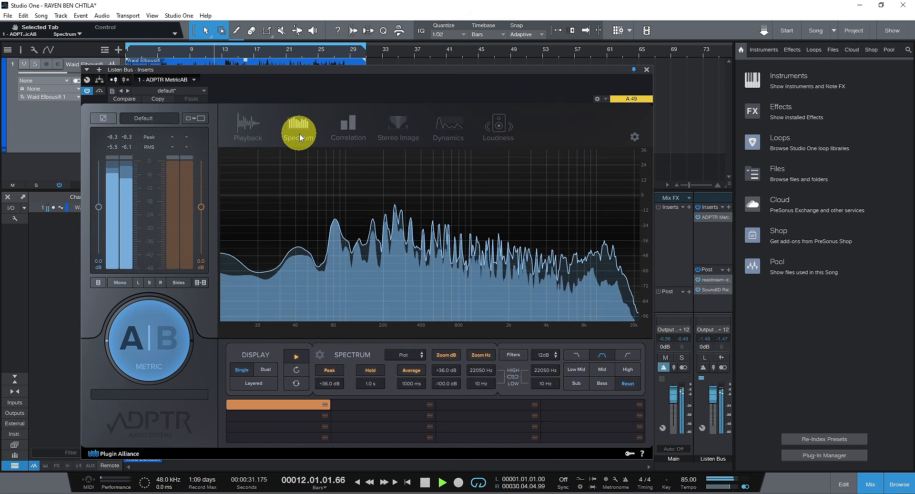
click(347, 137)
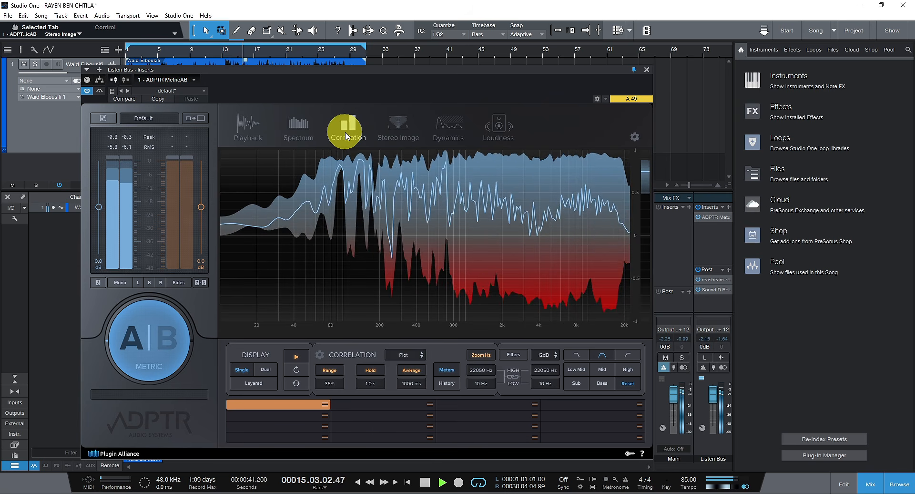
click(400, 127)
click(445, 127)
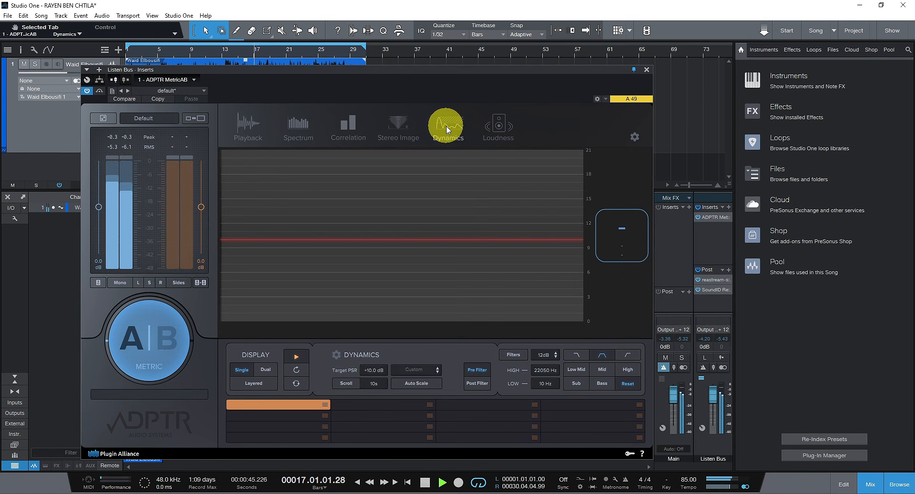
click(507, 128)
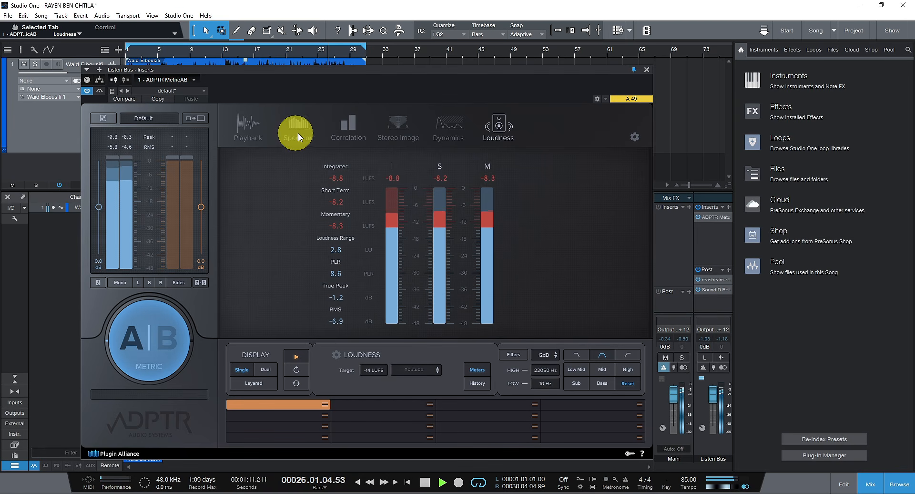
click(358, 127)
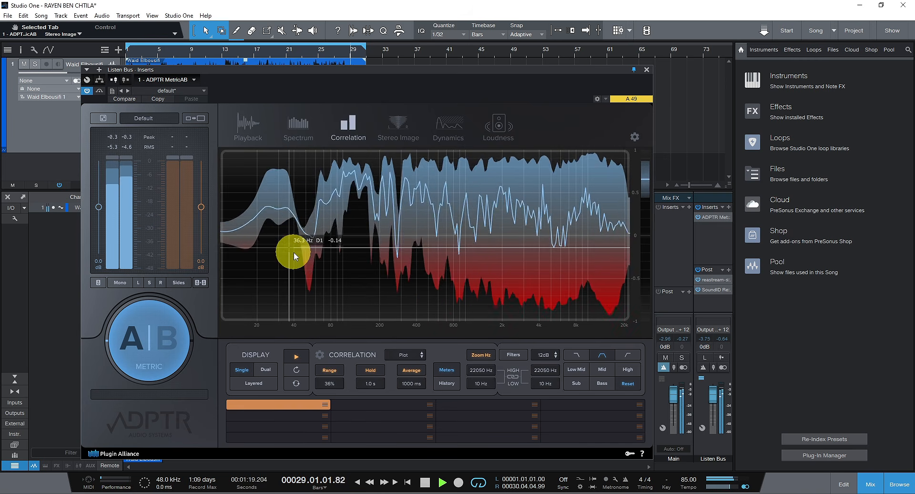
click(647, 72)
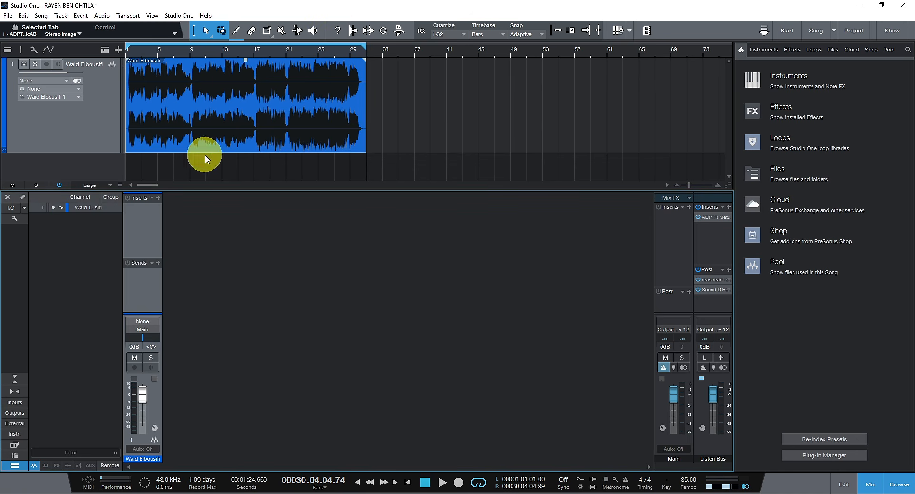
Step: Lower the audio clip's gain to -2.9 dB
scroll(137, 52, up, 2)
scroll(137, 51, down, 2)
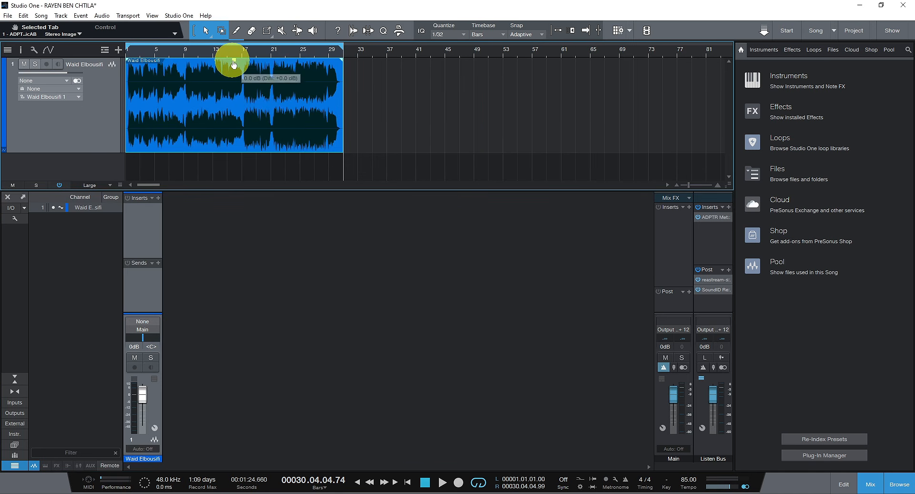
drag(234, 66, 232, 80)
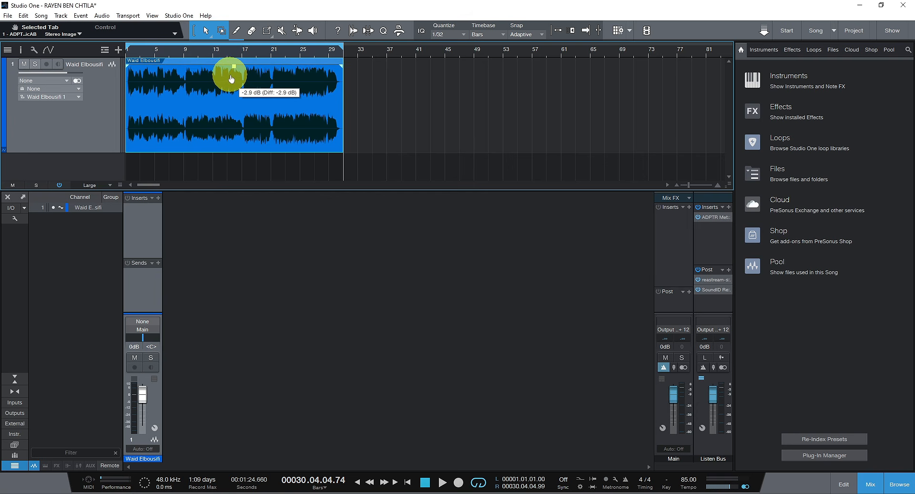
Step: Insert FabFilter Pro-MB on the song's audio channel
click(158, 198)
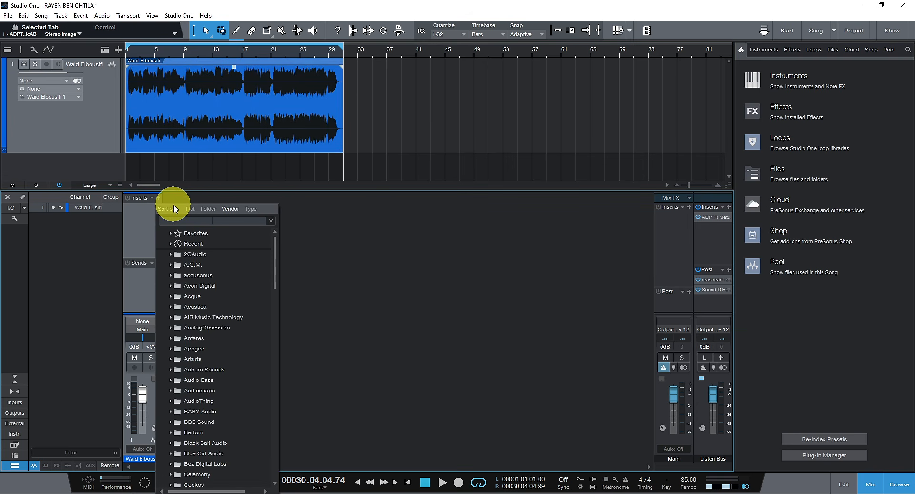
text(fab)
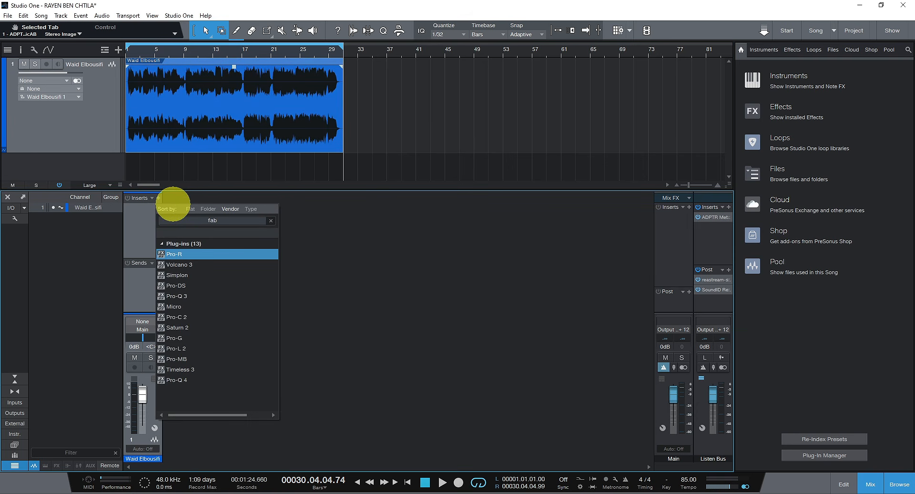
click(197, 360)
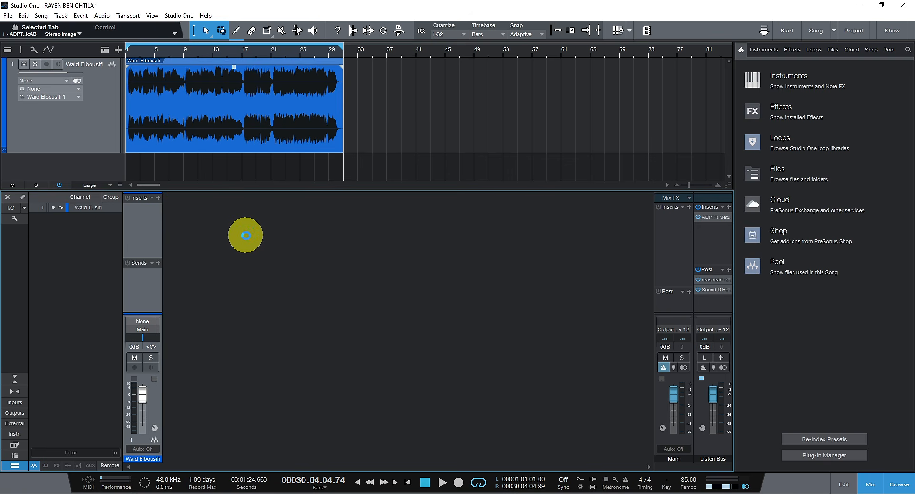
Step: Create a low-mid compression band in Pro-MB and centre it at about 286 Hz during playback
click(214, 215)
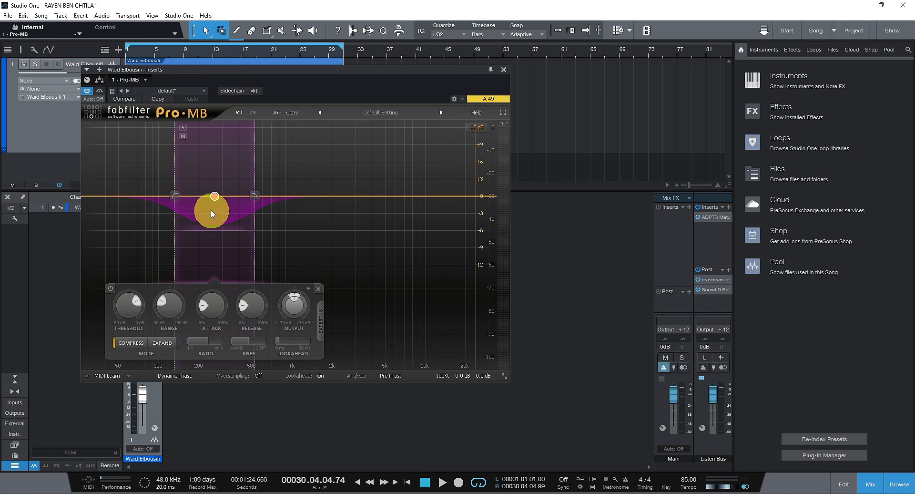
click(255, 196)
key(space)
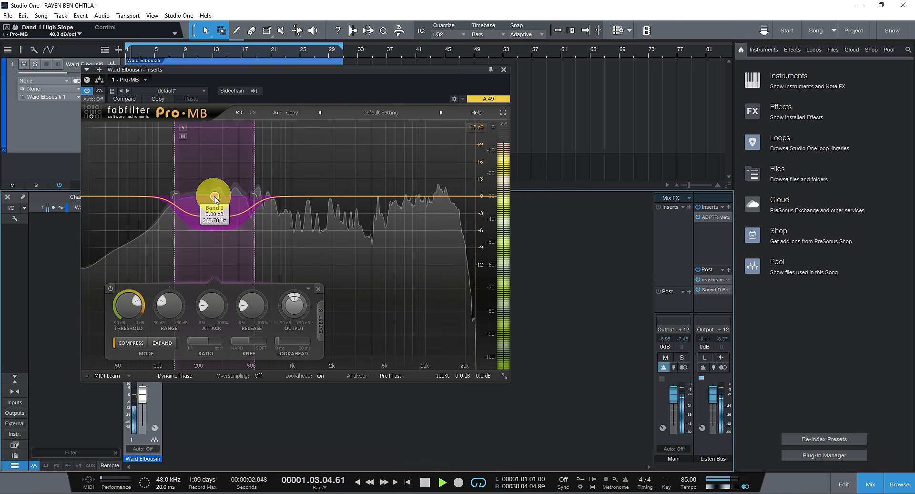
drag(217, 197, 221, 197)
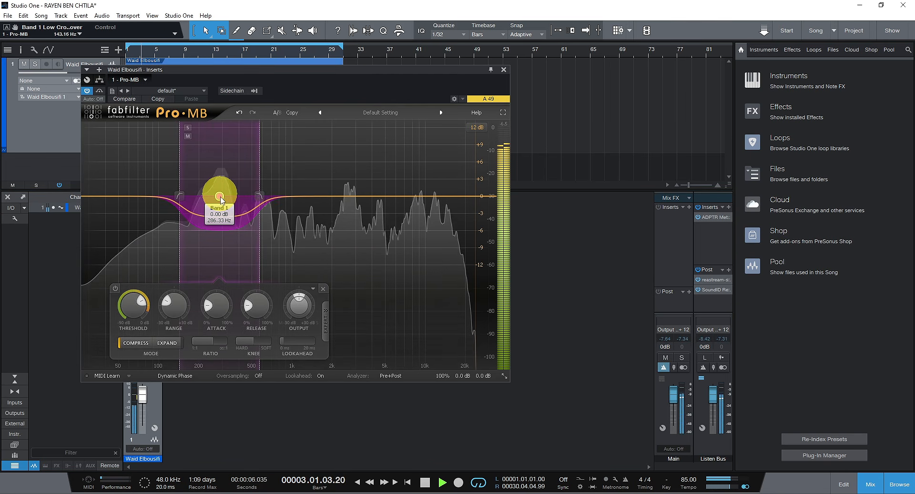
Step: Set the band's threshold to -15 dB and its stereo link to 100% Mid in the expert settings
drag(134, 305, 134, 299)
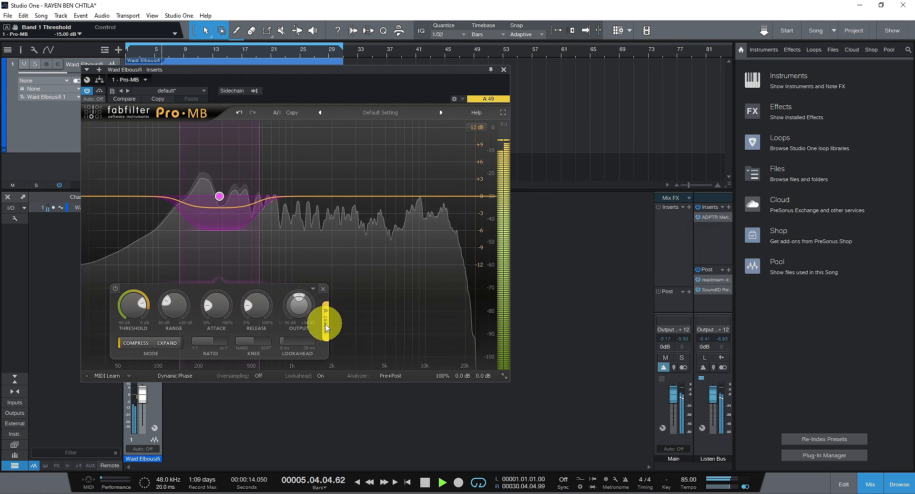
click(326, 324)
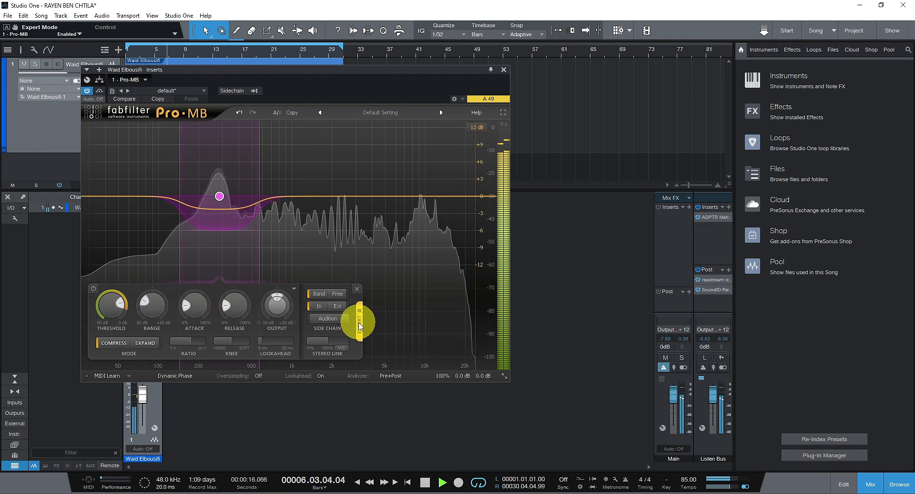
click(360, 325)
click(322, 320)
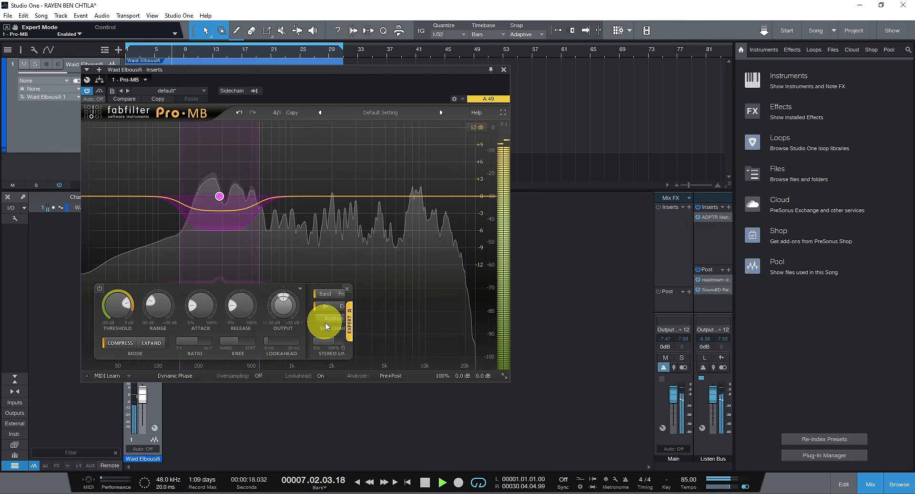
drag(331, 351, 434, 346)
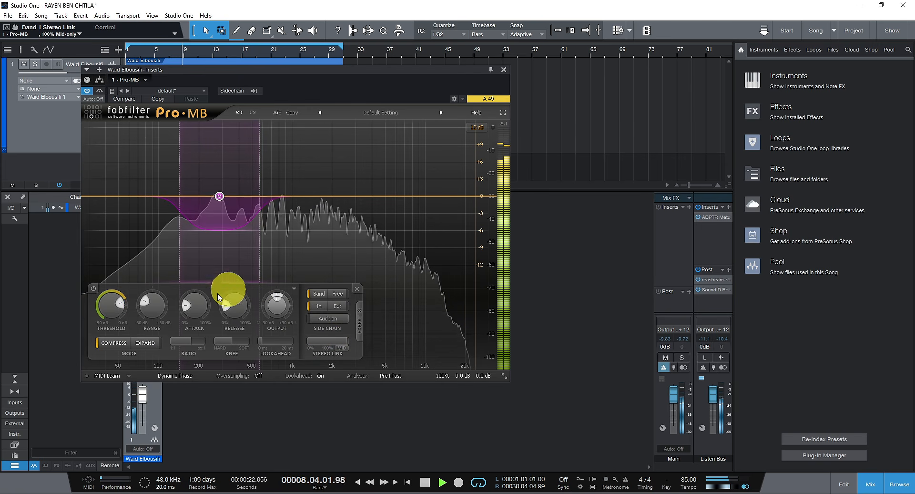
Step: Set Pro-MB's output level to +0.5 dB and compare the sound with the plug-in bypassed and active
mouse_move(119, 315)
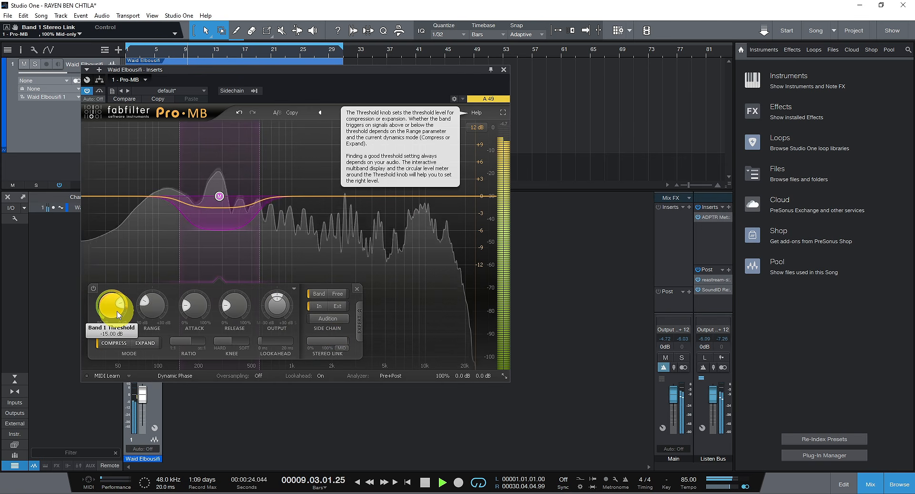
click(100, 92)
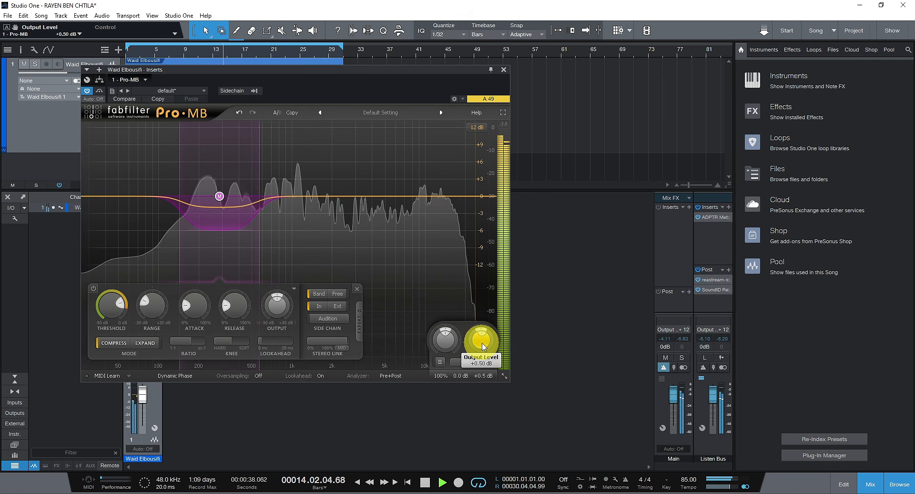
click(99, 91)
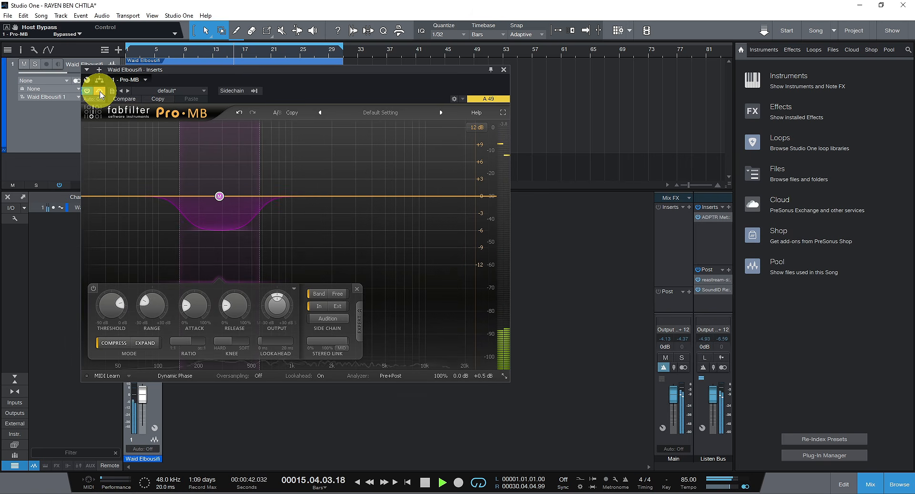
click(99, 92)
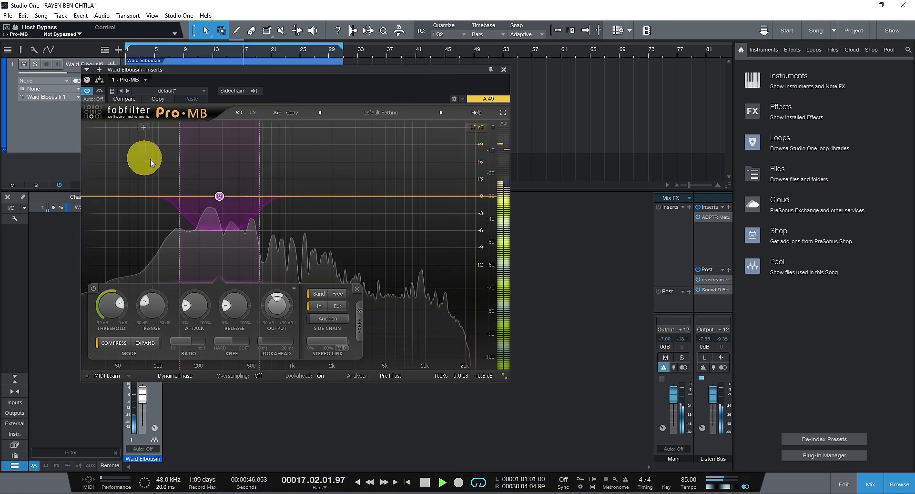
Step: Widen the low-mid band to crossovers of about 128 Hz and 686 Hz, and compare it against bypass
drag(180, 158, 168, 158)
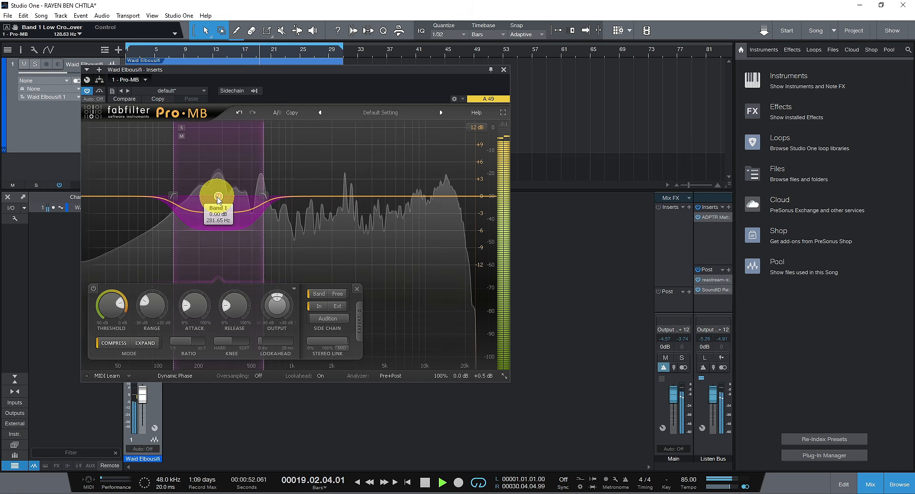
drag(214, 197, 218, 197)
drag(263, 179, 270, 176)
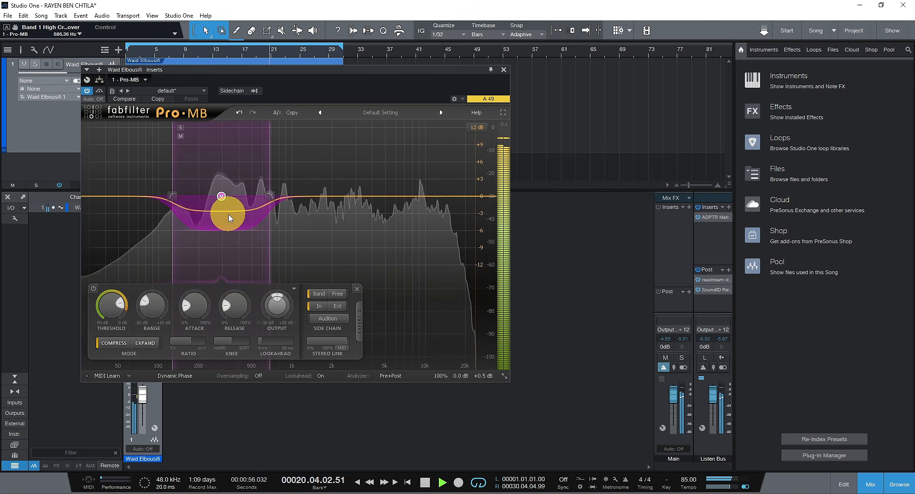
click(99, 91)
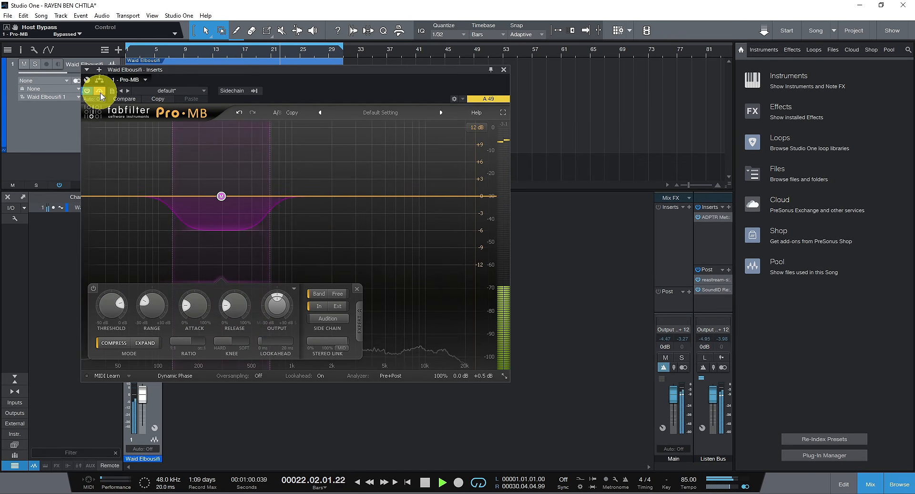
click(101, 96)
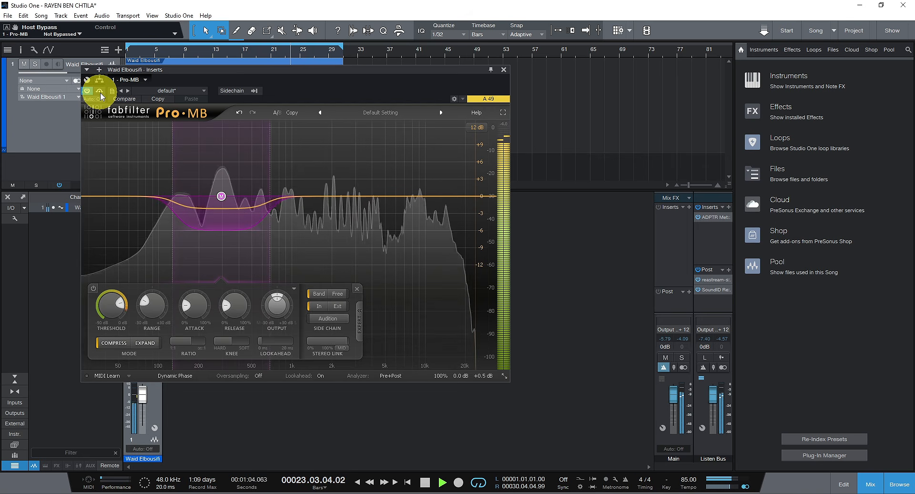
Step: Add a second compression band at about 10.7 kHz, set oversampling to 2x, and close Pro-MB
click(433, 198)
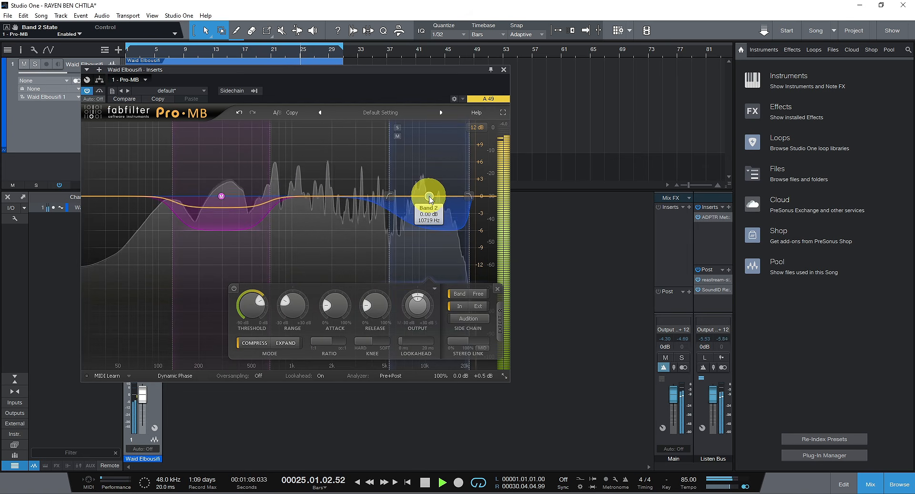
click(279, 380)
click(276, 397)
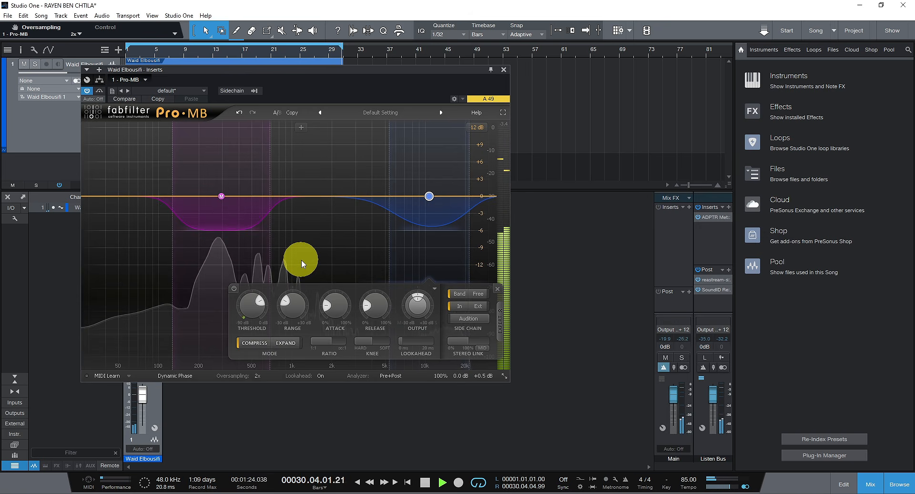
click(503, 69)
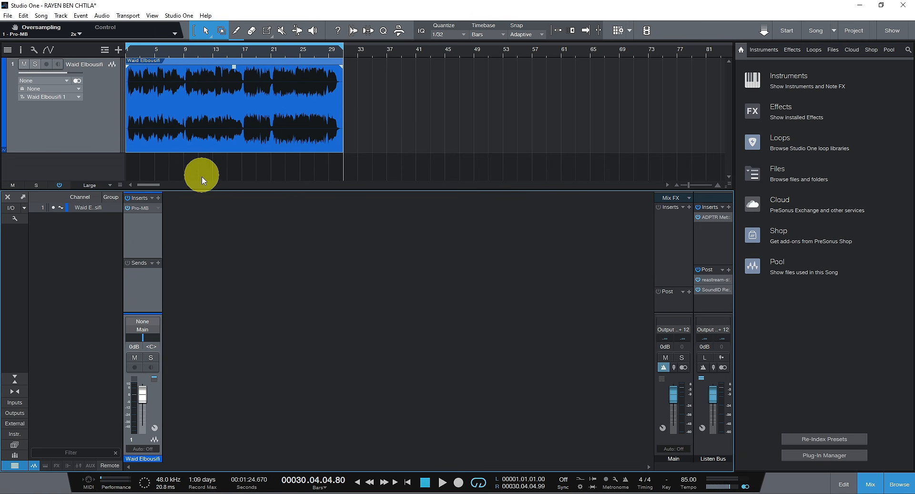
Step: Insert Ozone 12 Unlimiter after Pro-MB on the song's channel, play the song and have the plug-in learn its threshold
click(158, 197)
text(ozone)
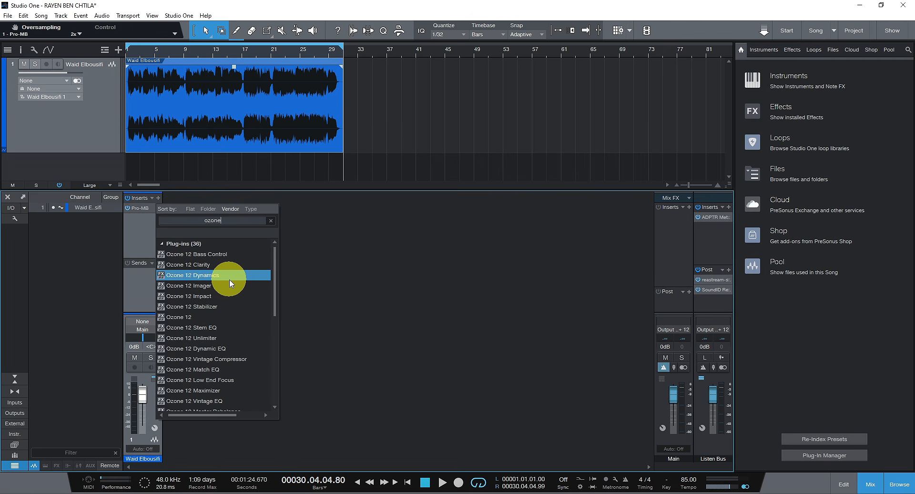
click(244, 338)
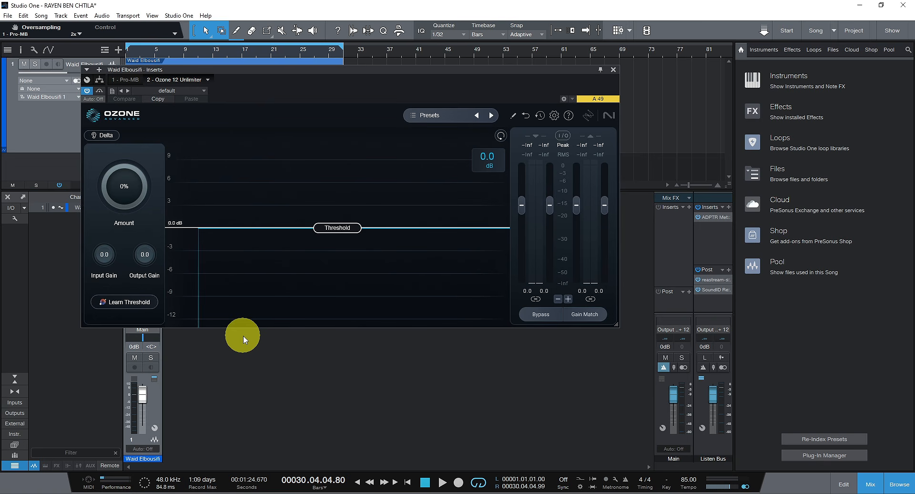
key(space)
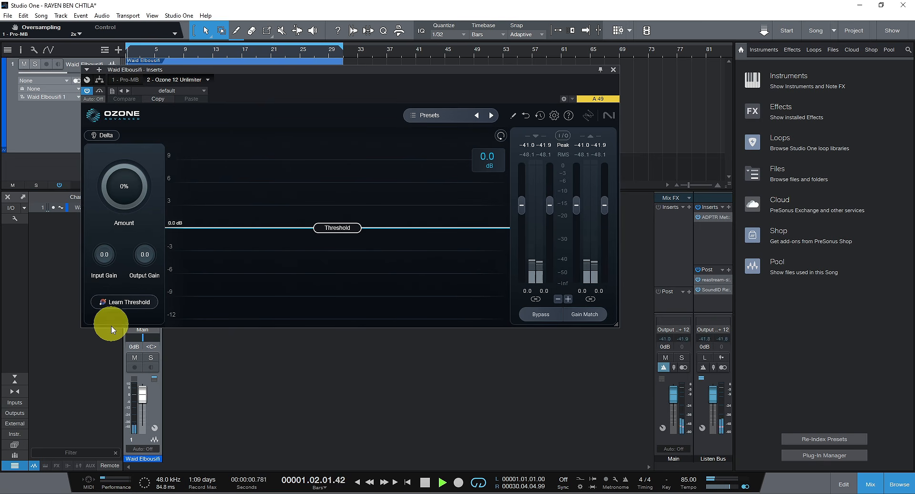
click(126, 303)
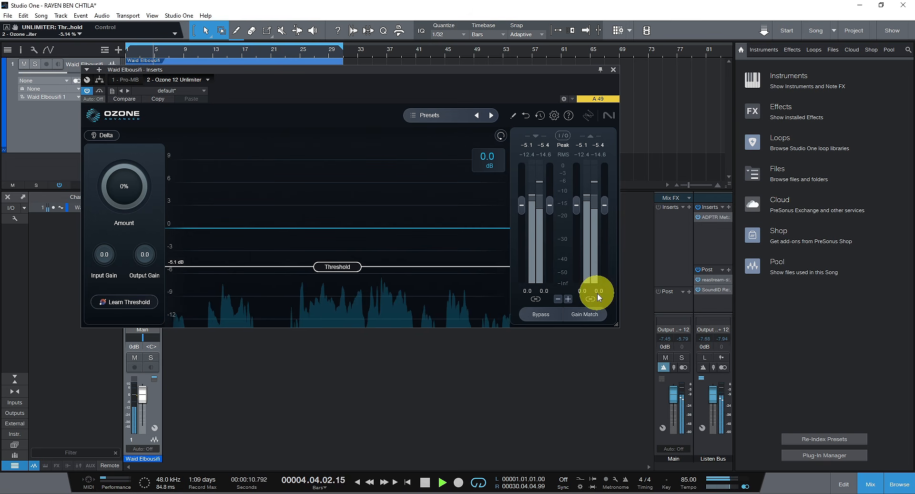
Step: Set Unlimiter's Amount to 60%, enable Gain Match, and compare the sound with the plug-in bypassed and active
drag(144, 190, 134, 136)
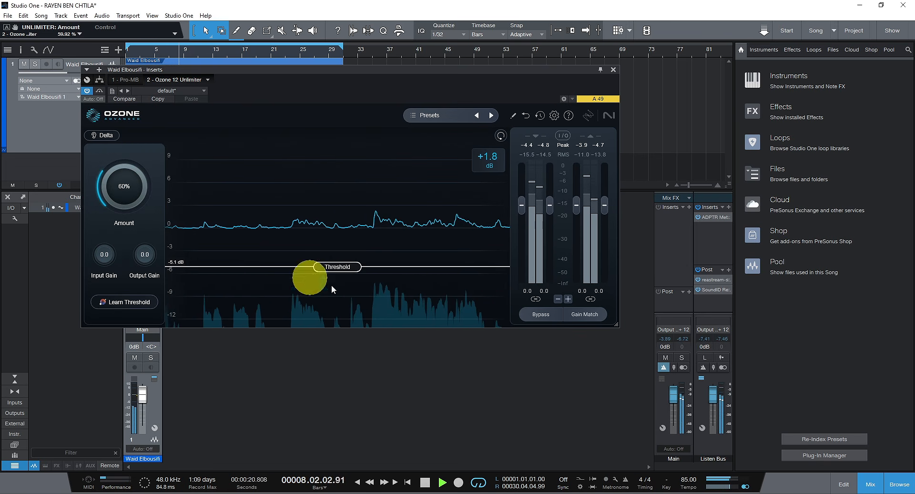
click(584, 316)
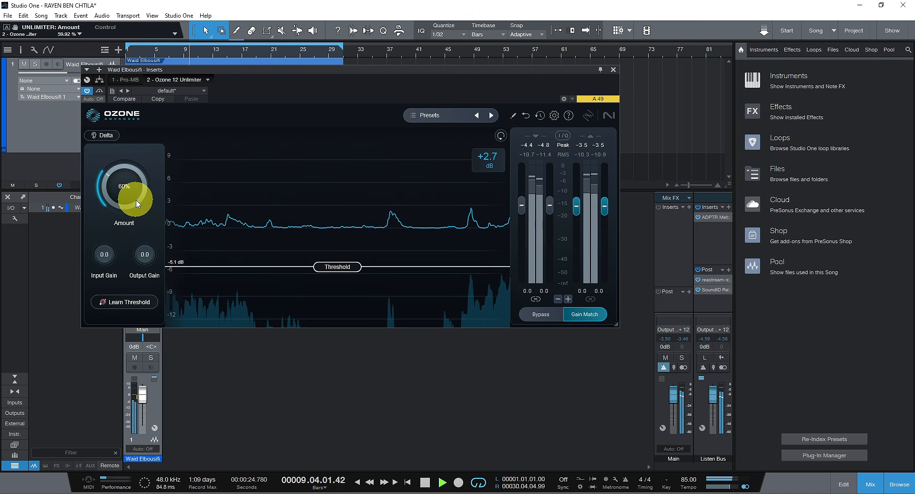
click(539, 315)
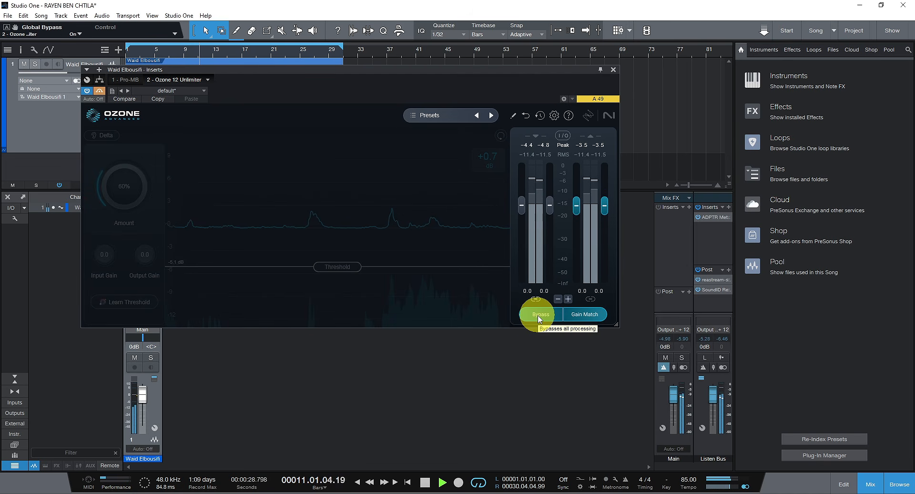
click(539, 317)
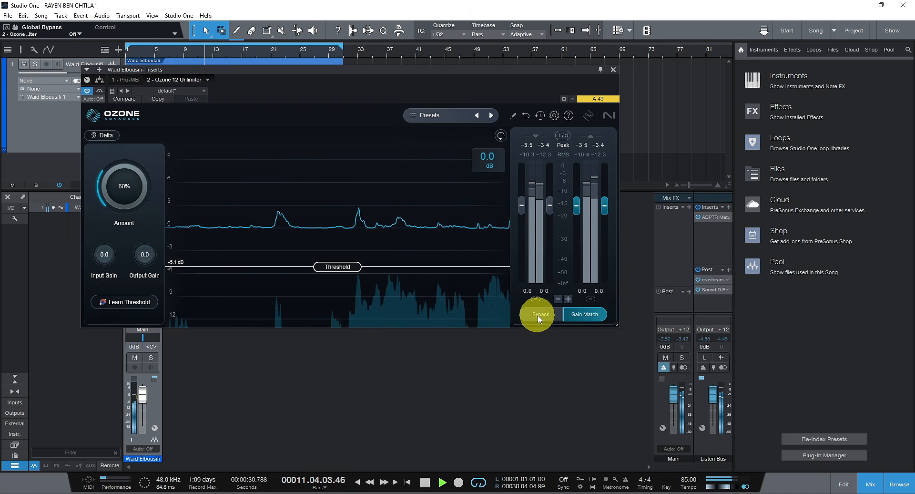
Step: Raise Unlimiter's Amount to 69%, bypass the plug-in for comparison, and close its window
drag(148, 198, 128, 184)
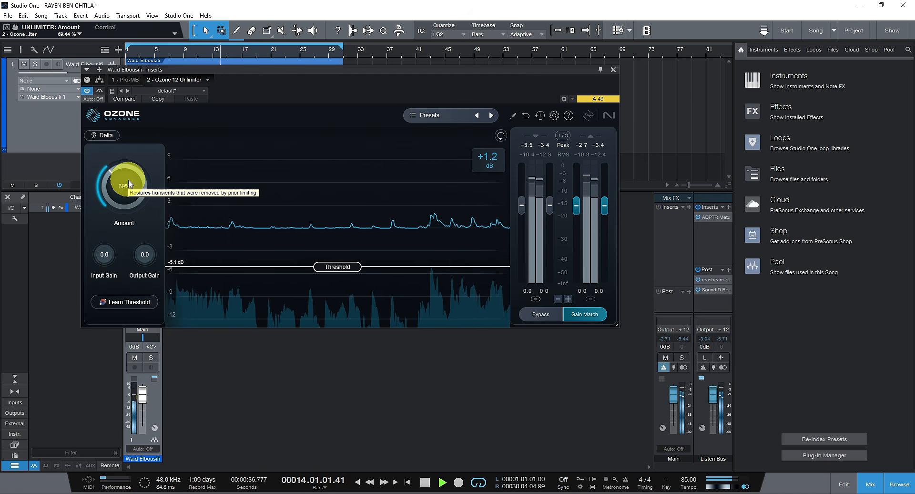
click(540, 317)
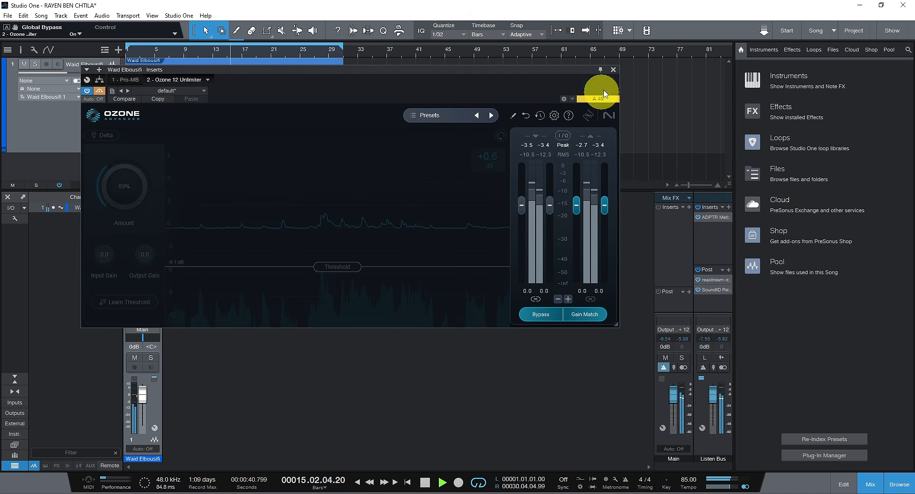
click(614, 71)
Step: Set the loop range to the song section from 13.03.01.16 to 15.04.04.90, stop playback, and return to the loop start
mouse_move(235, 57)
mouse_down()
mouse_move(221, 41)
mouse_move(221, 50)
mouse_up()
click(158, 50)
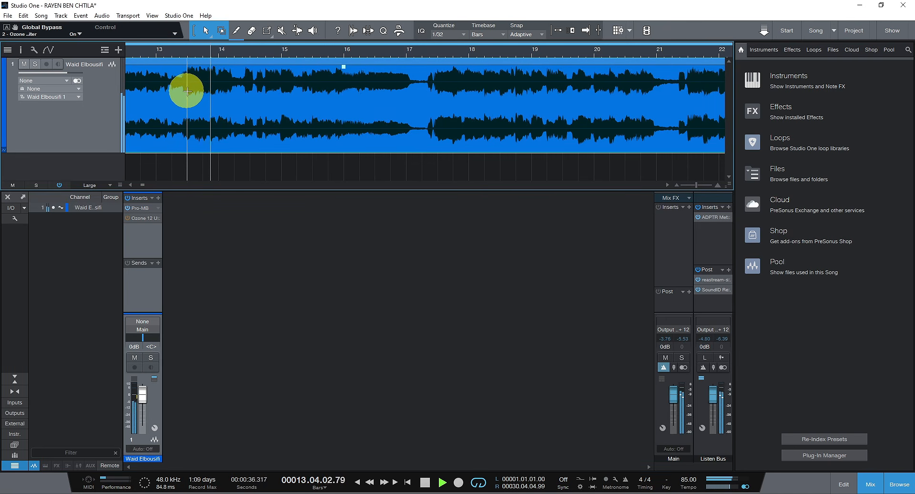
drag(187, 91, 342, 100)
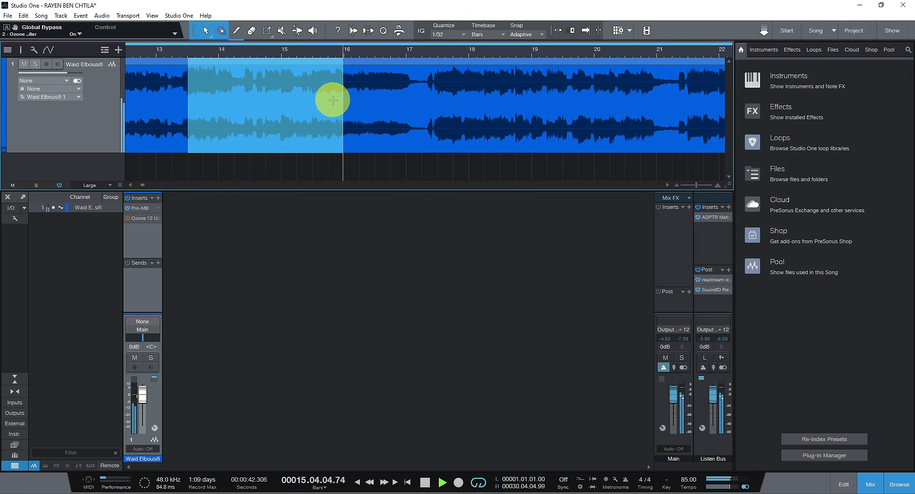
key(p)
key(space)
key(KP_1)
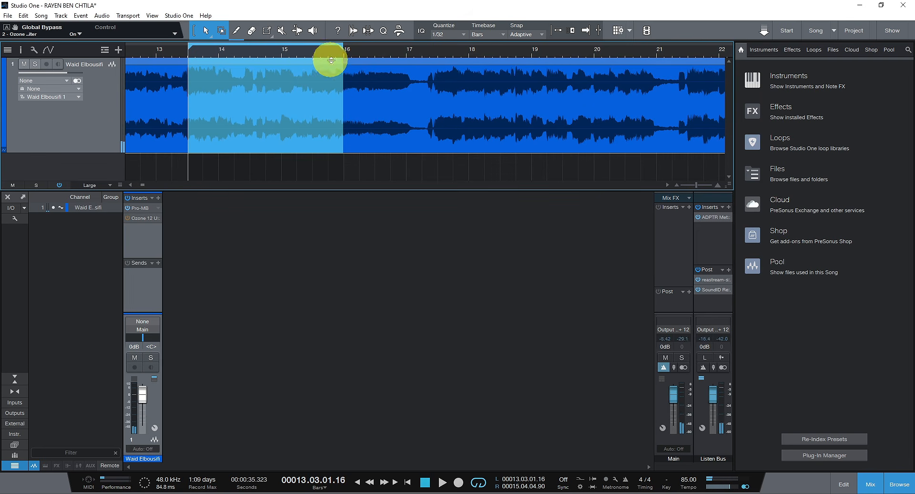
Step: Reopen Unlimiter below the waveform, play the looped section, and take the plug-in out of bypass to compare the transients
click(141, 221)
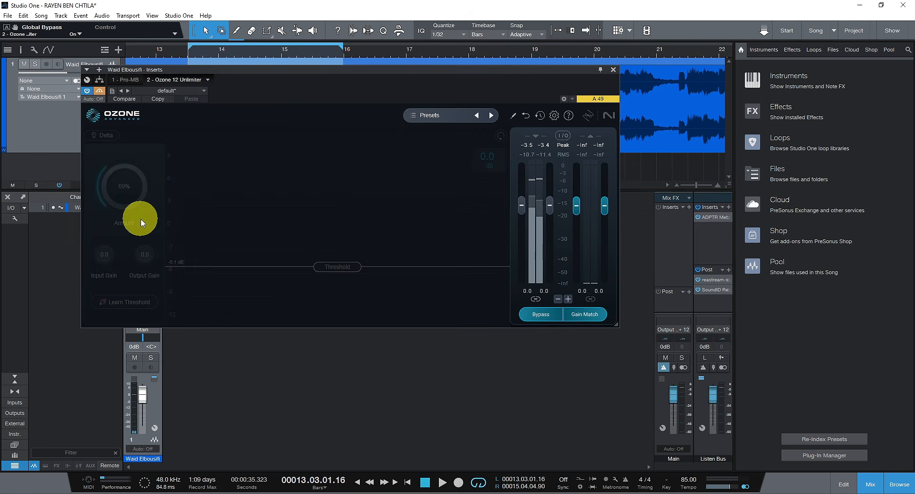
drag(291, 74, 296, 174)
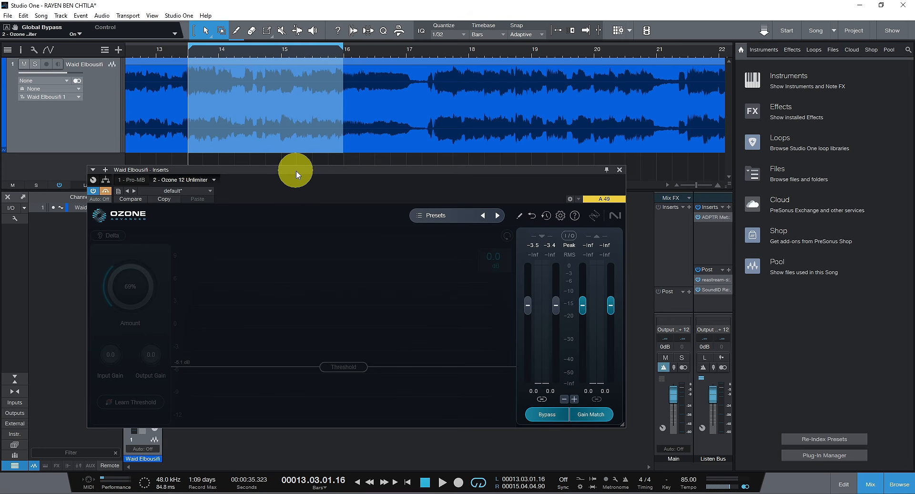
key(space)
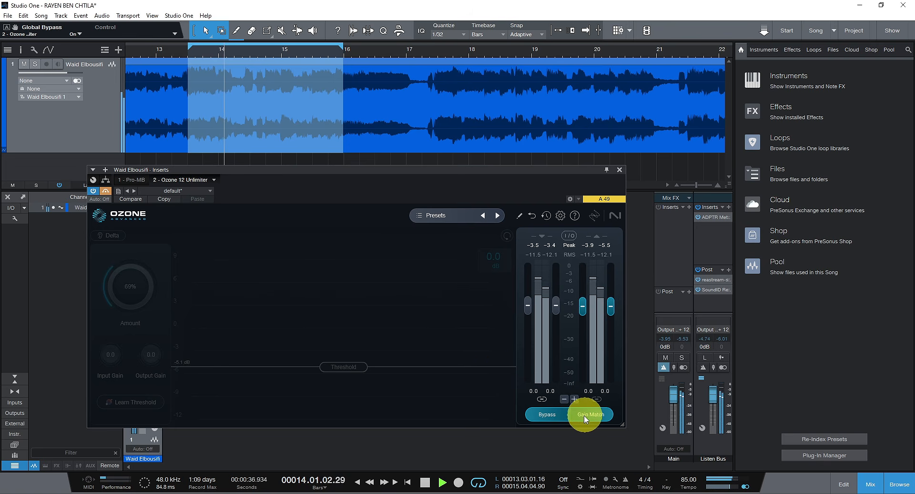
click(545, 417)
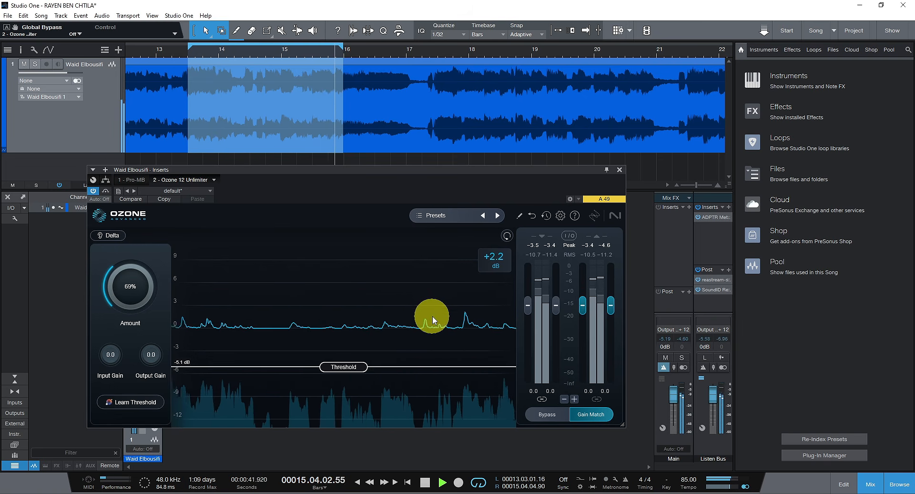
key(space)
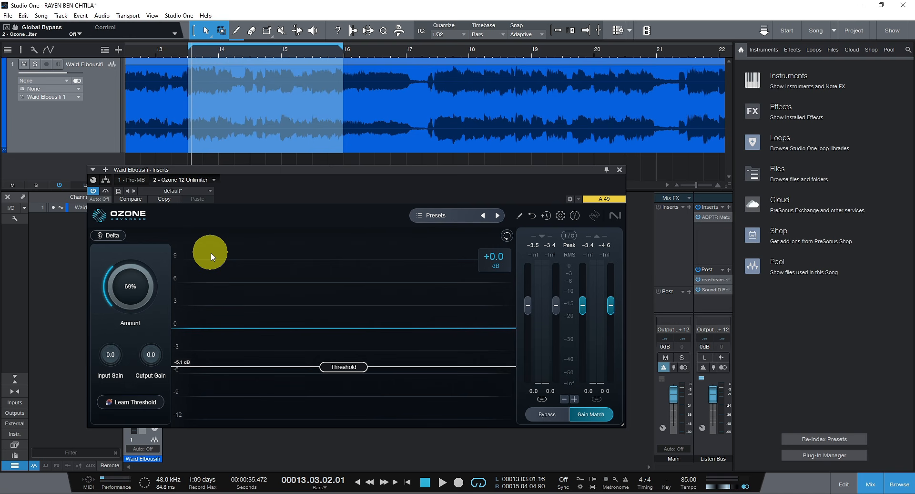
Step: Turn off looping, resume playback, and compare the song with the channel's whole insert chain off and on
key(slash)
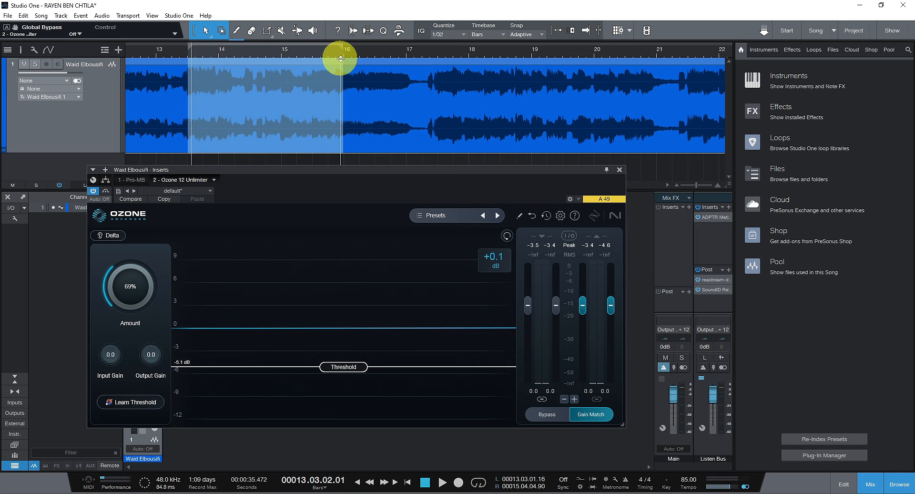
scroll(351, 51, down, 6)
drag(256, 173, 315, 148)
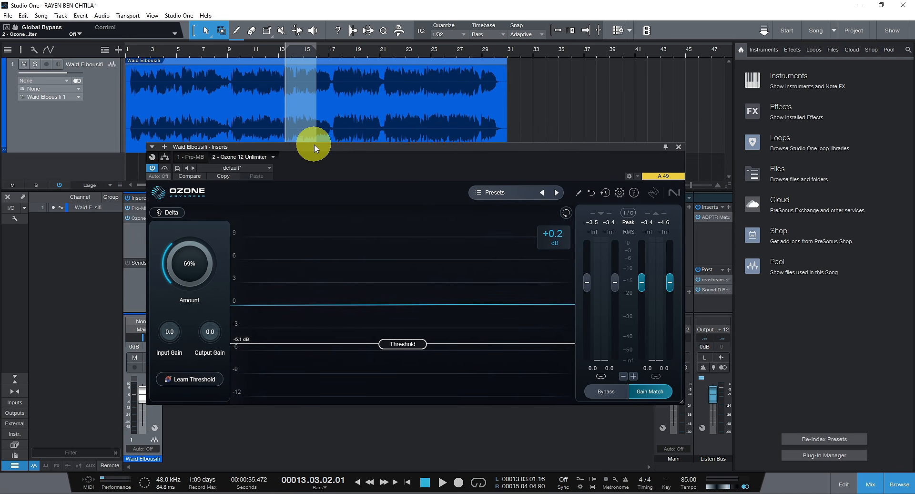
key(space)
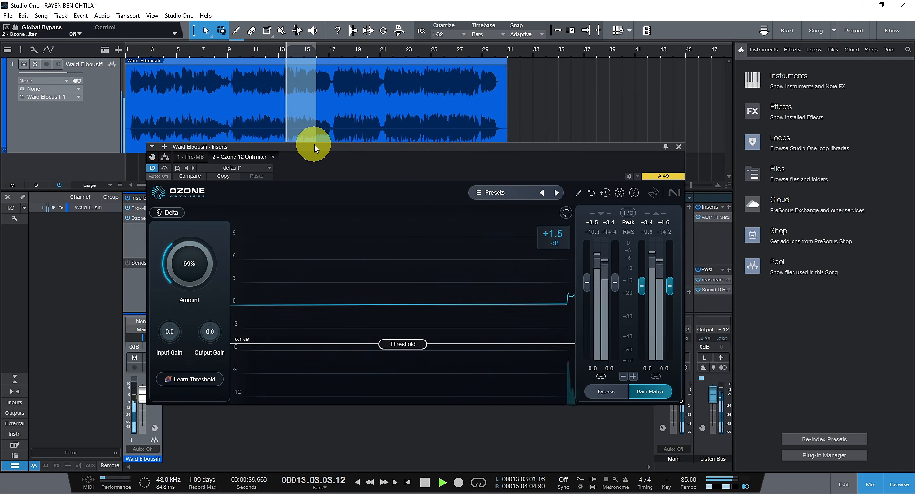
click(127, 198)
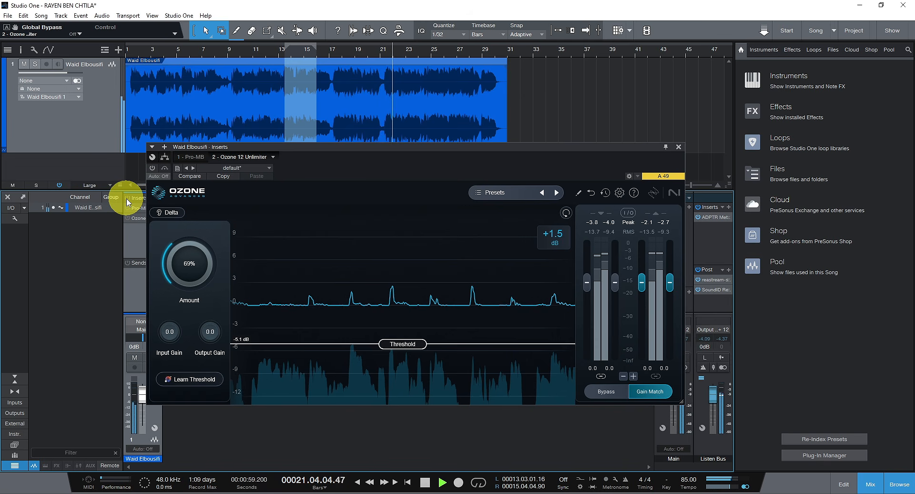
click(127, 198)
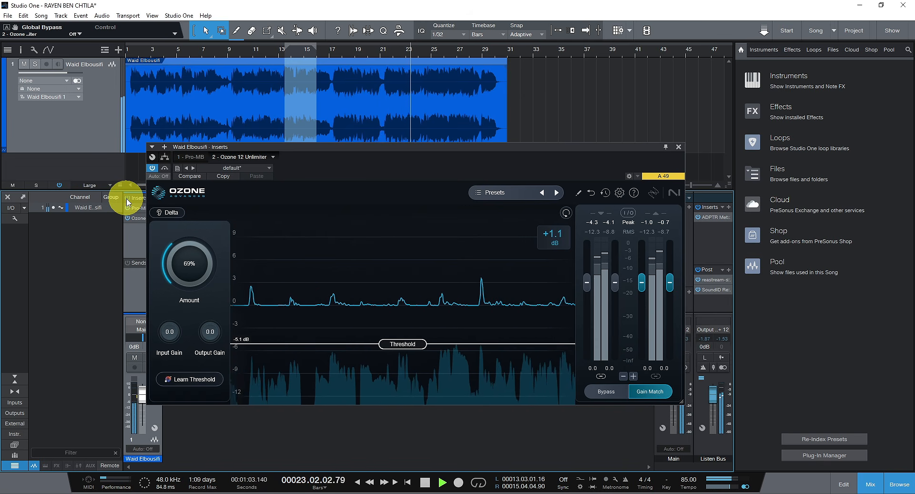
Step: Lower Unlimiter's Amount to 60% and close the plug-in window
drag(191, 265, 195, 279)
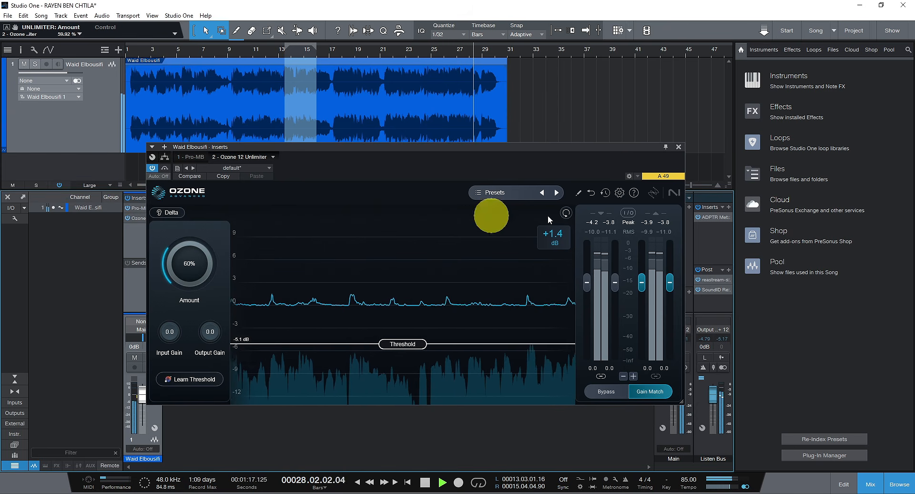
drag(524, 149, 458, 176)
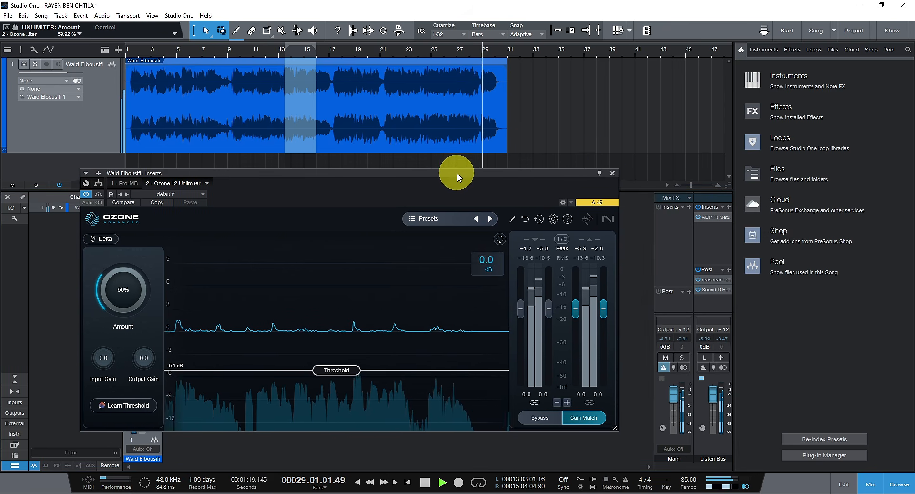
click(612, 173)
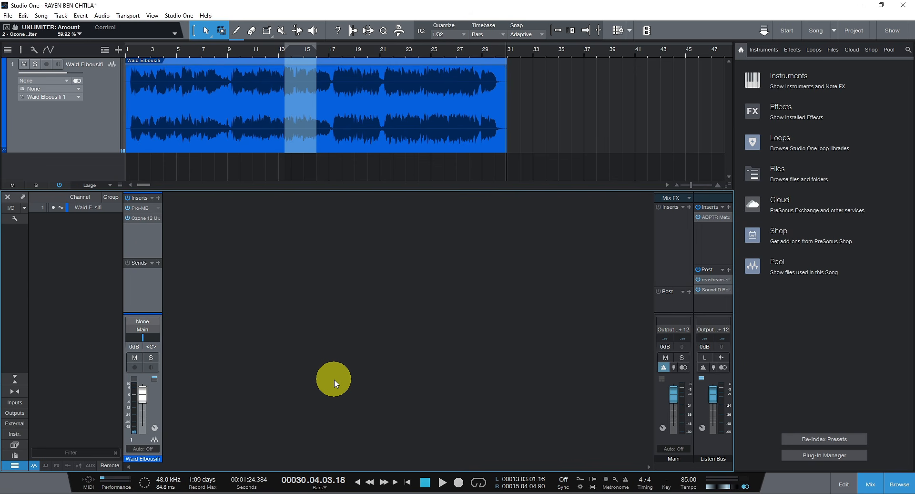